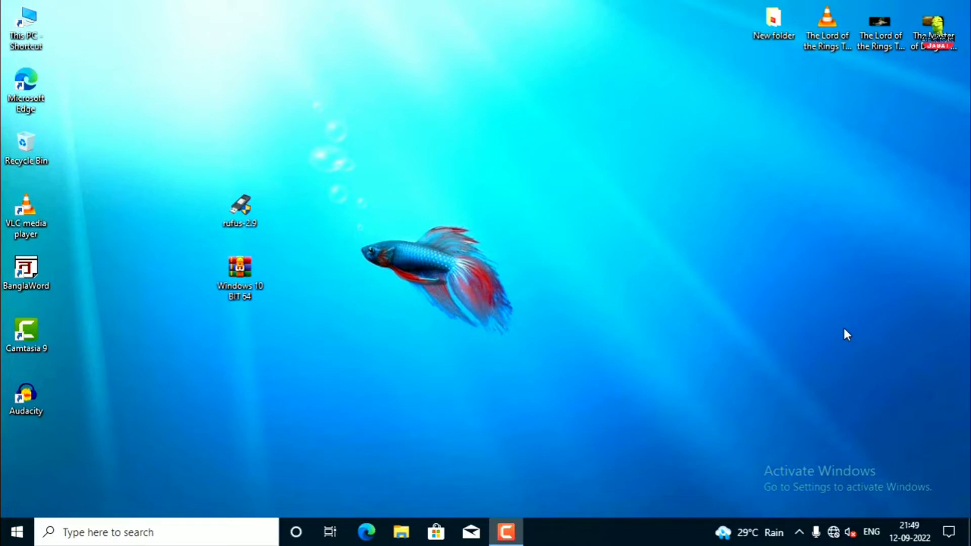
Step: Check the ESD-ISO (D:) USB drive in This PC, and close the window
{"action": "right_click", "coordinate": [454, 72]}
{"action": "left_click", "coordinate": [481, 117]}
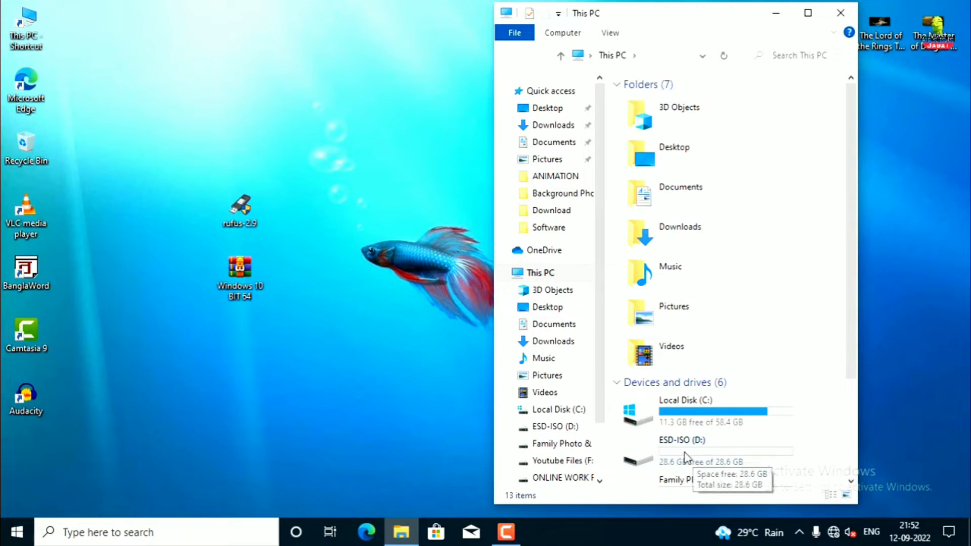
{"action": "left_click", "coordinate": [685, 458]}
{"action": "key", "text": "alt+F4"}
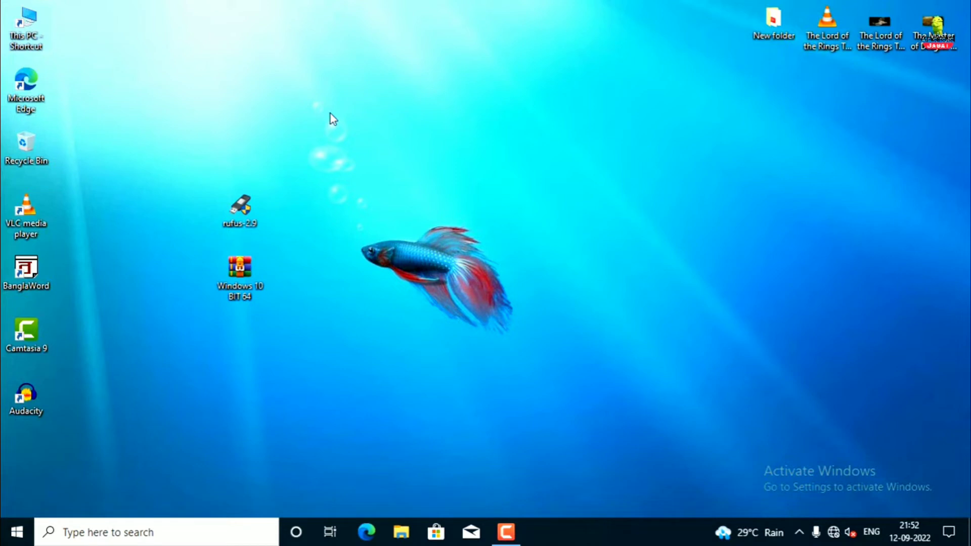
Step: Open Rufus 2.9, keep ESD-ISO (D:) [32GB] as the device, and choose the MBR partition scheme for UEFI
{"action": "double_click", "coordinate": [236, 212]}
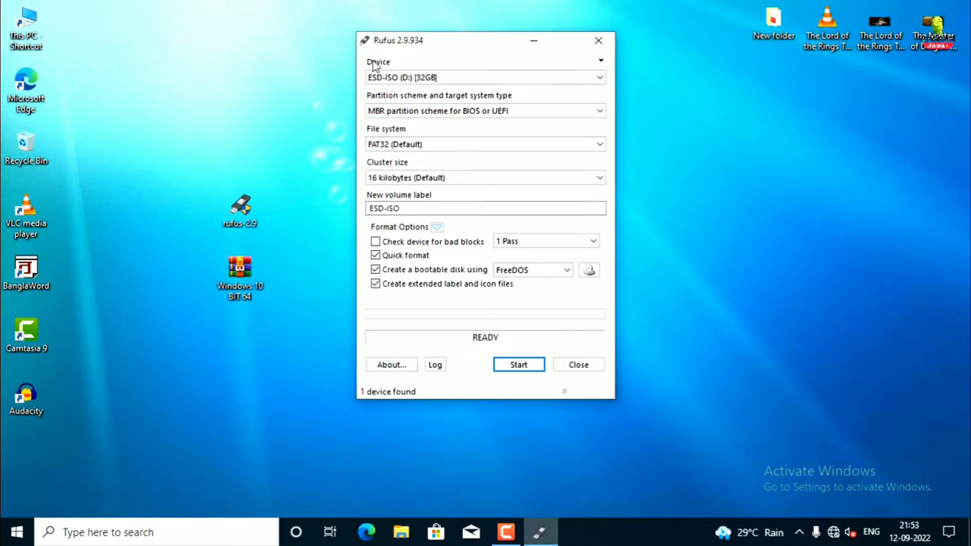
{"action": "left_click", "coordinate": [433, 78]}
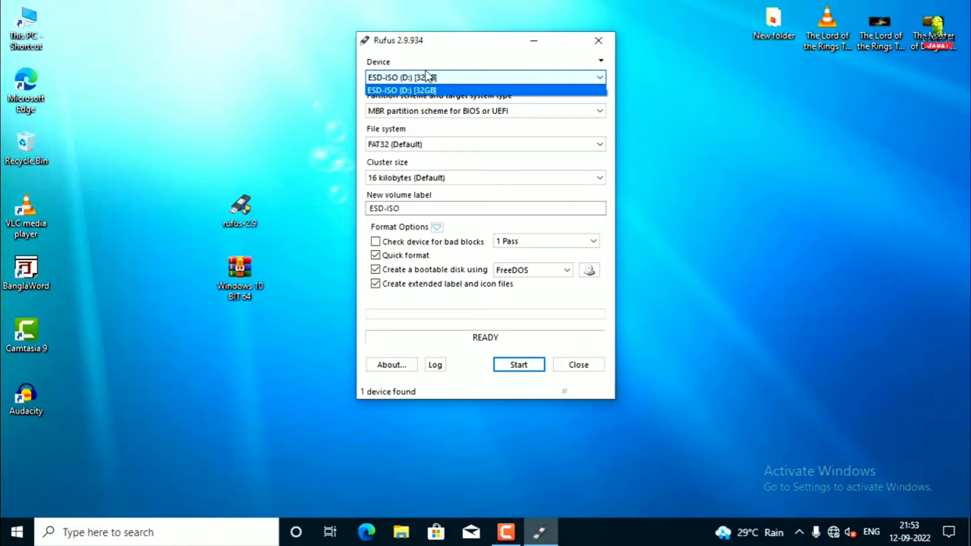
{"action": "left_click", "coordinate": [427, 81]}
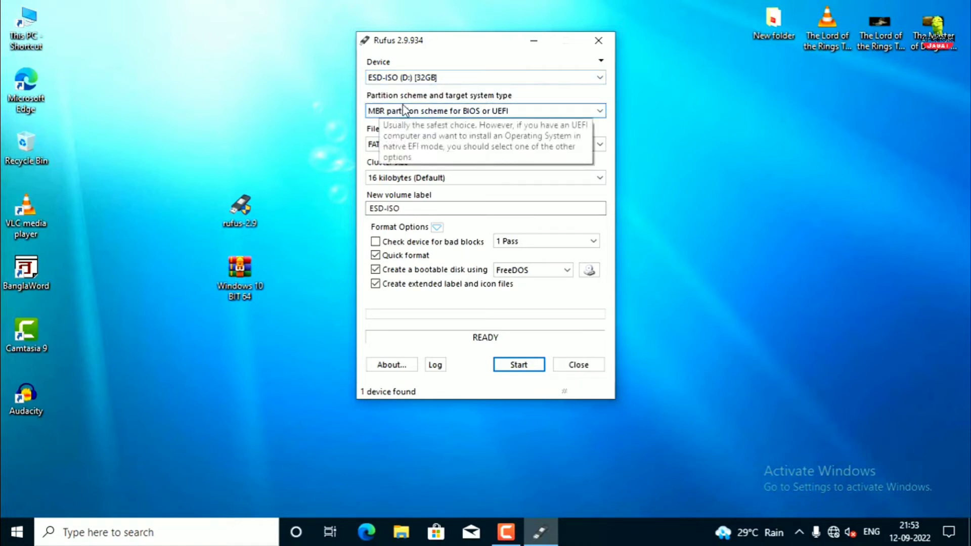
{"action": "left_click", "coordinate": [424, 113]}
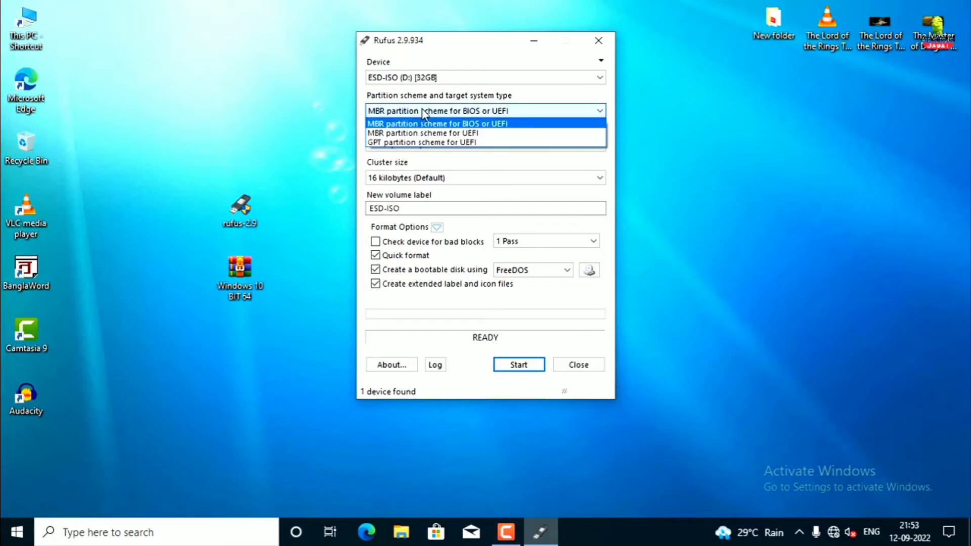
{"action": "left_click", "coordinate": [392, 133]}
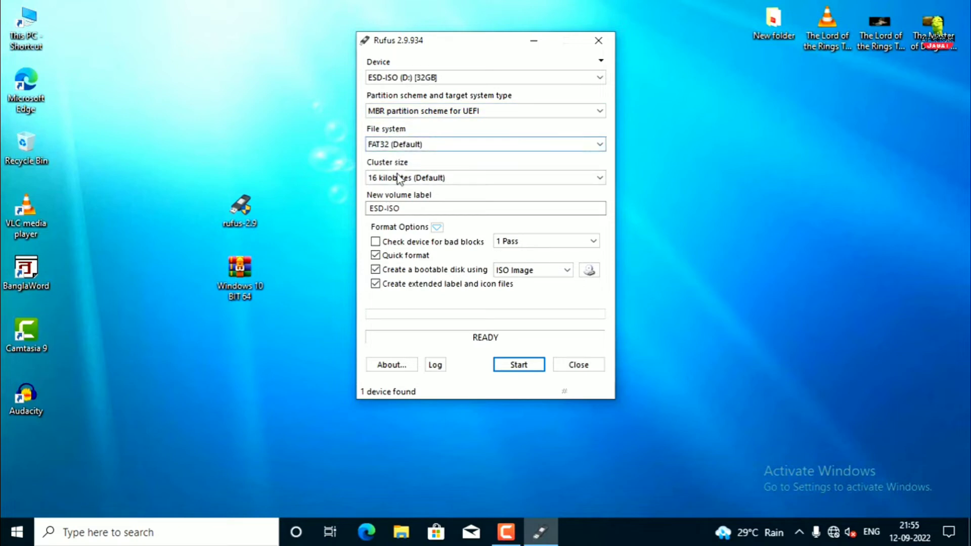
Step: Set the new volume label to "windows 10"
{"action": "left_click_drag", "start_coordinate": [403, 211], "coordinate": [365, 208]}
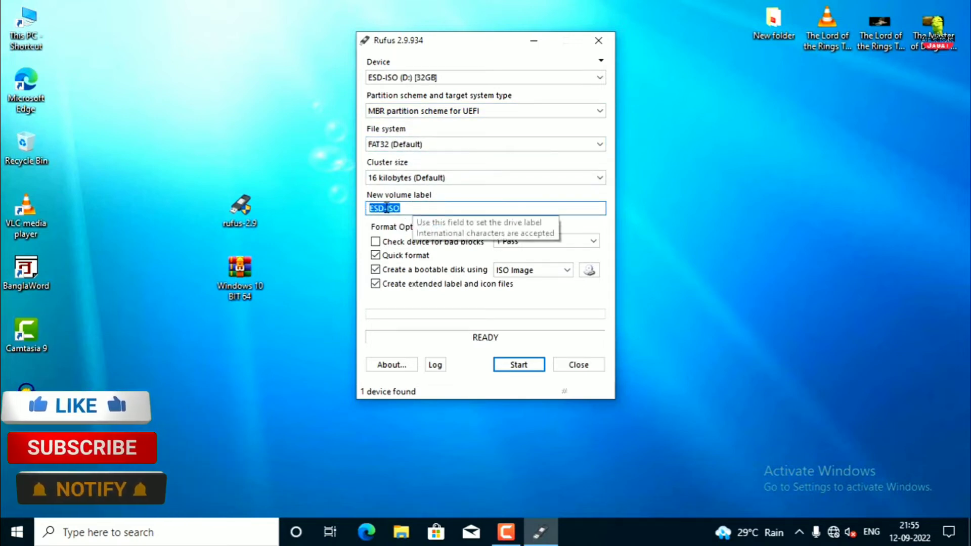
{"action": "type", "text": "windows"}
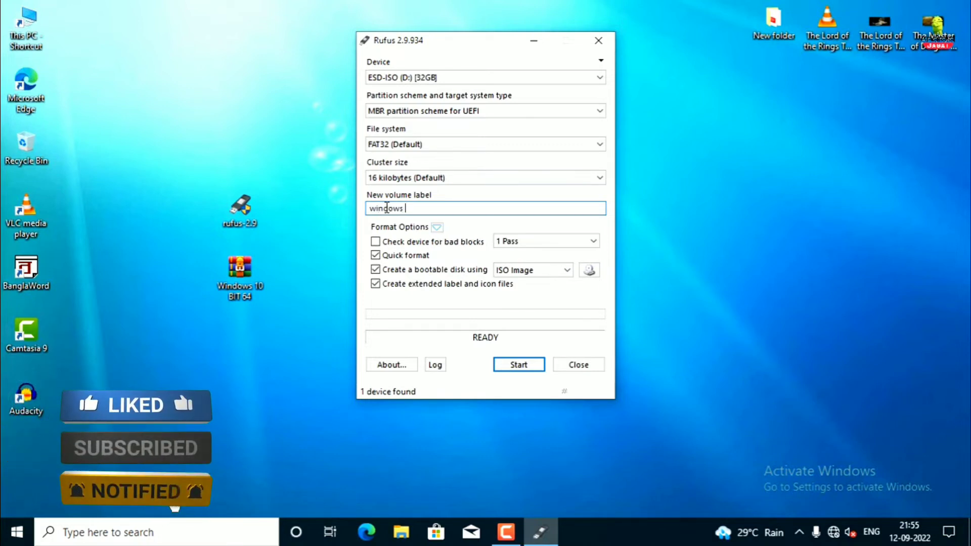
{"action": "type", "text": " 10"}
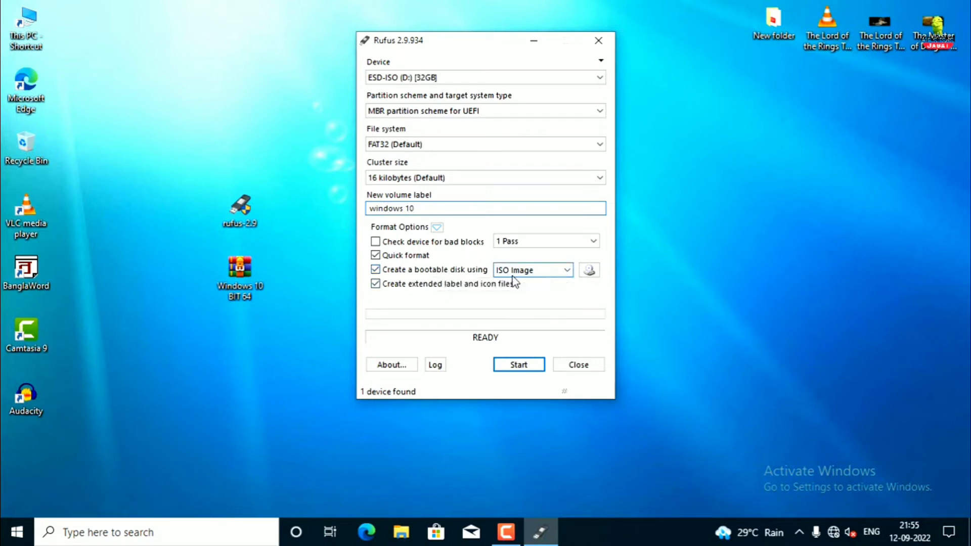
Step: Load the Windows 10 BIT 64 ISO image from the Desktop as the source for the bootable disk
{"action": "left_click", "coordinate": [590, 270]}
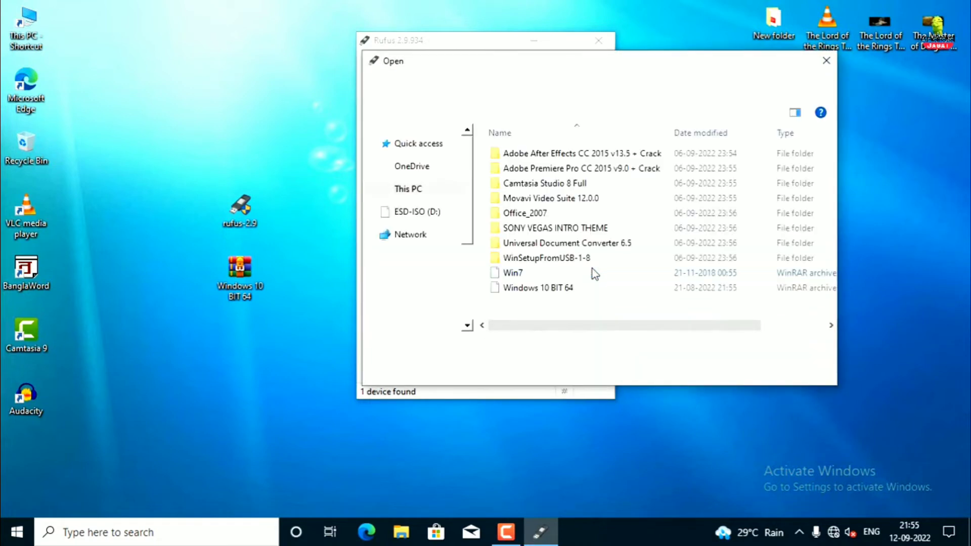
{"action": "left_click", "coordinate": [422, 174]}
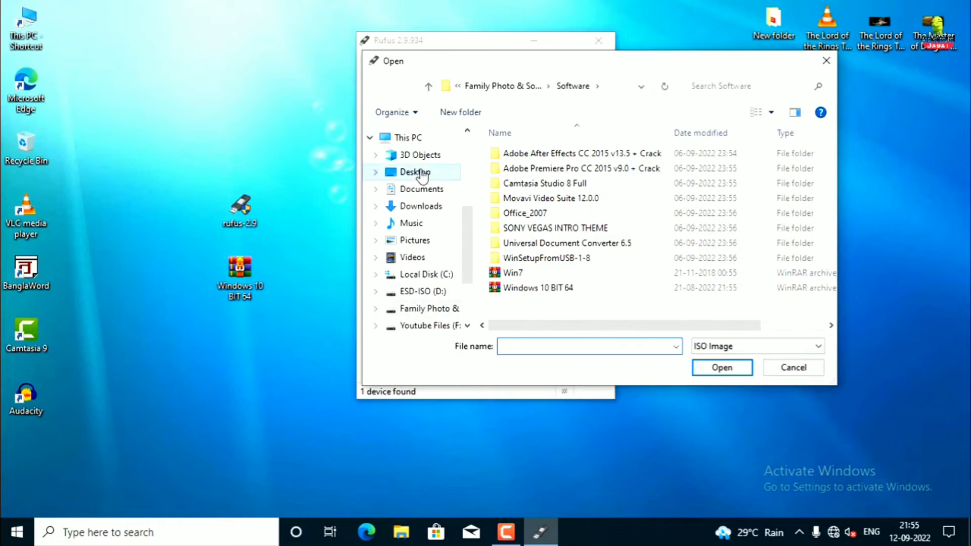
{"action": "left_click", "coordinate": [521, 187]}
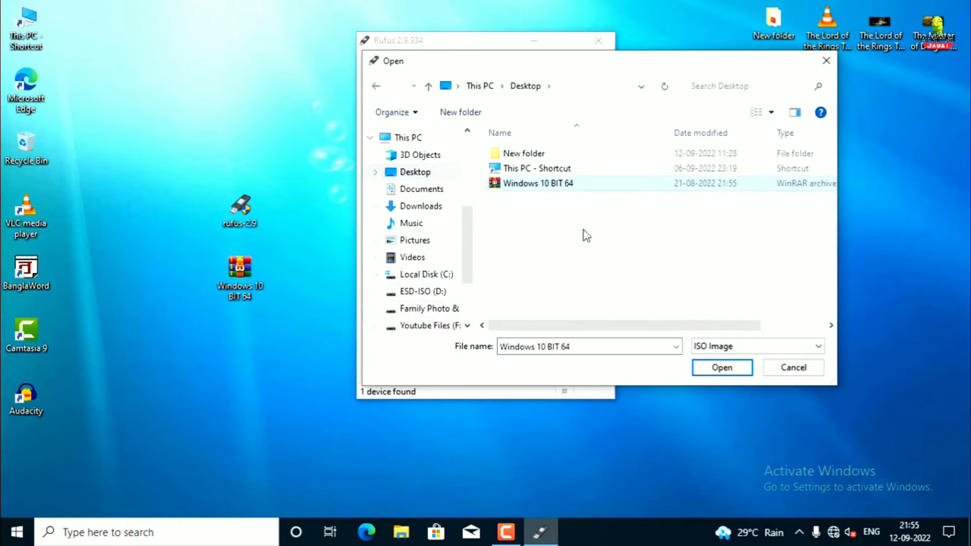
{"action": "left_click", "coordinate": [722, 368]}
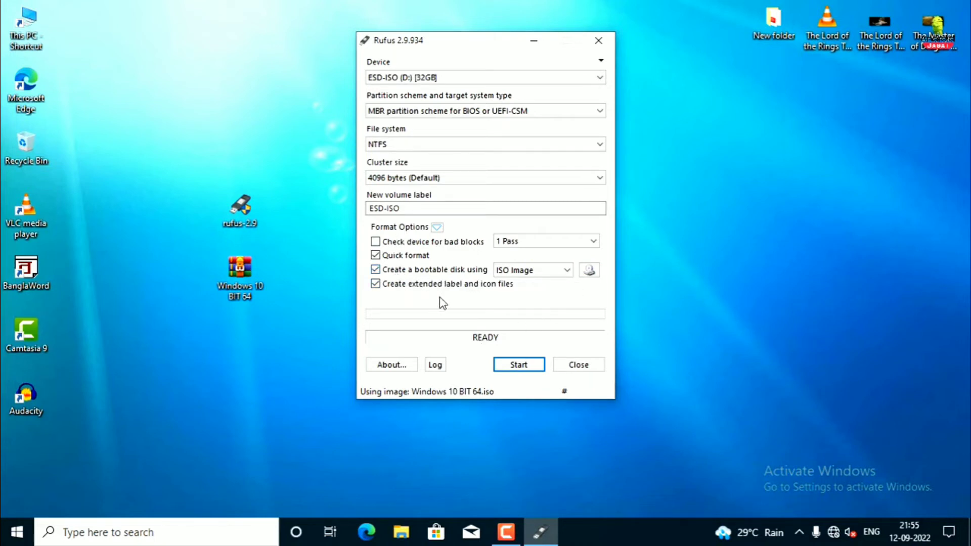
Step: Write the image to the USB drive, accepting the erasure of all its data, and close Rufus once writing finishes
{"action": "left_click", "coordinate": [521, 368]}
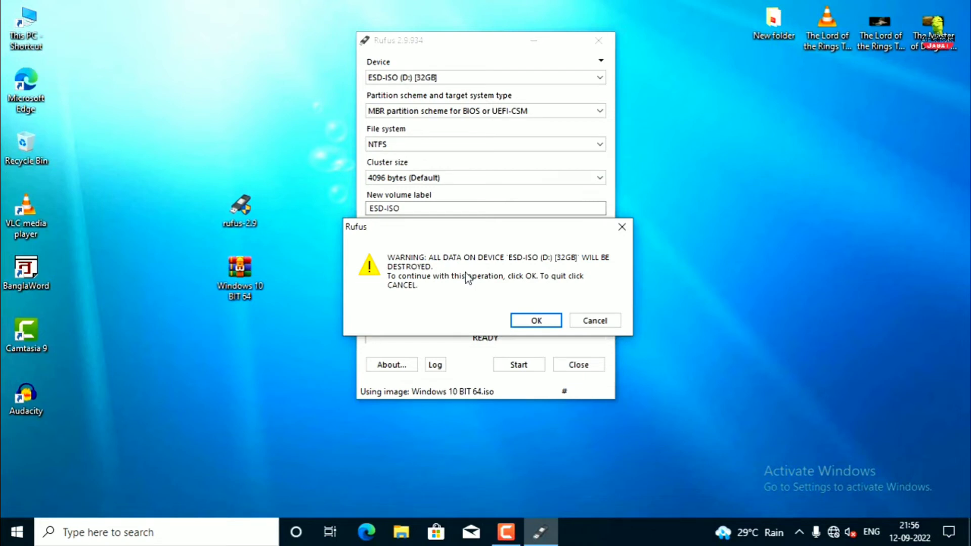
{"action": "left_click", "coordinate": [536, 320]}
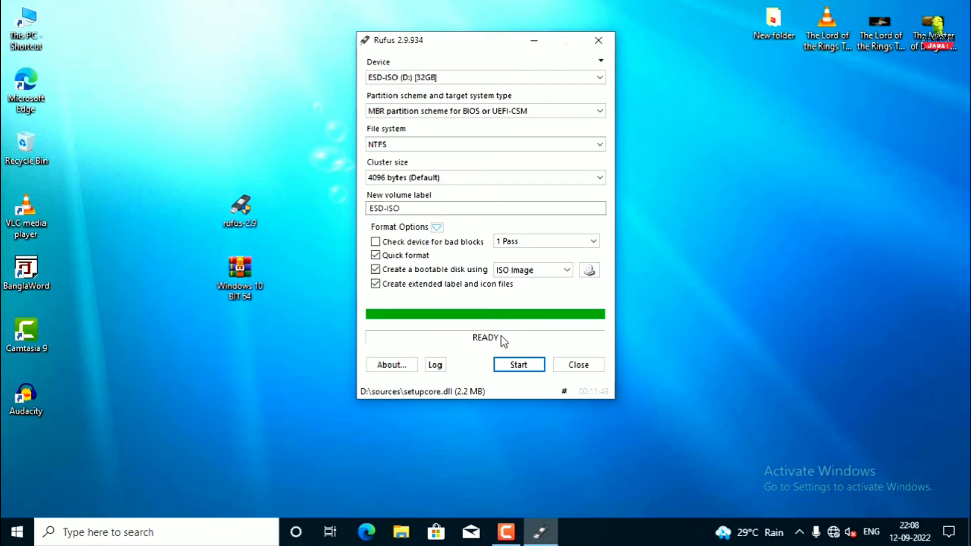
{"action": "left_click", "coordinate": [577, 365]}
{"action": "right_click", "coordinate": [468, 173]}
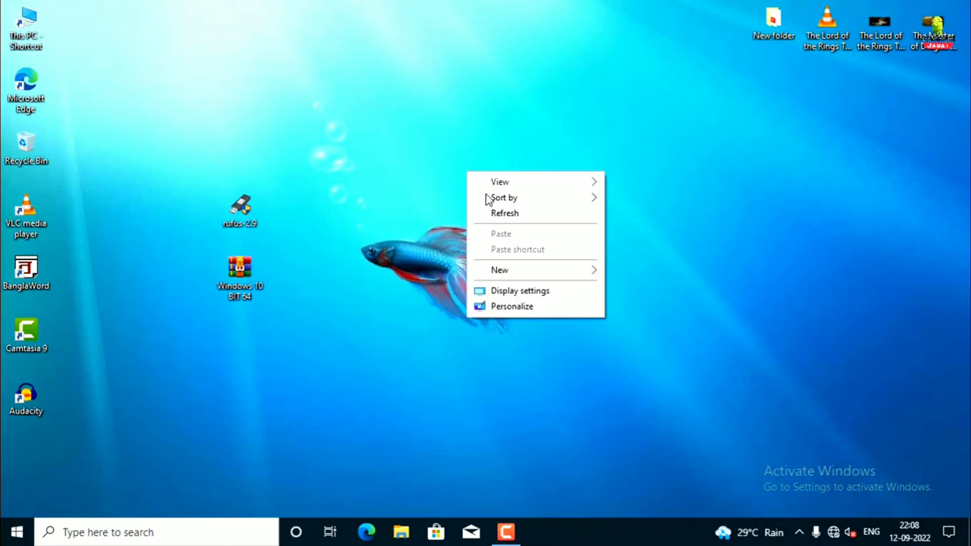
{"action": "left_click", "coordinate": [503, 215]}
{"action": "right_click", "coordinate": [162, 96]}
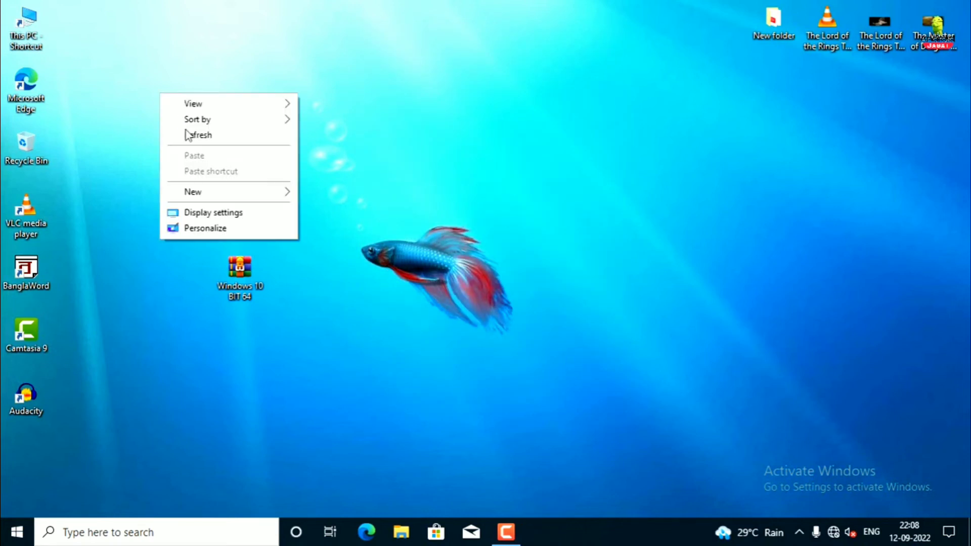
{"action": "left_click", "coordinate": [190, 134]}
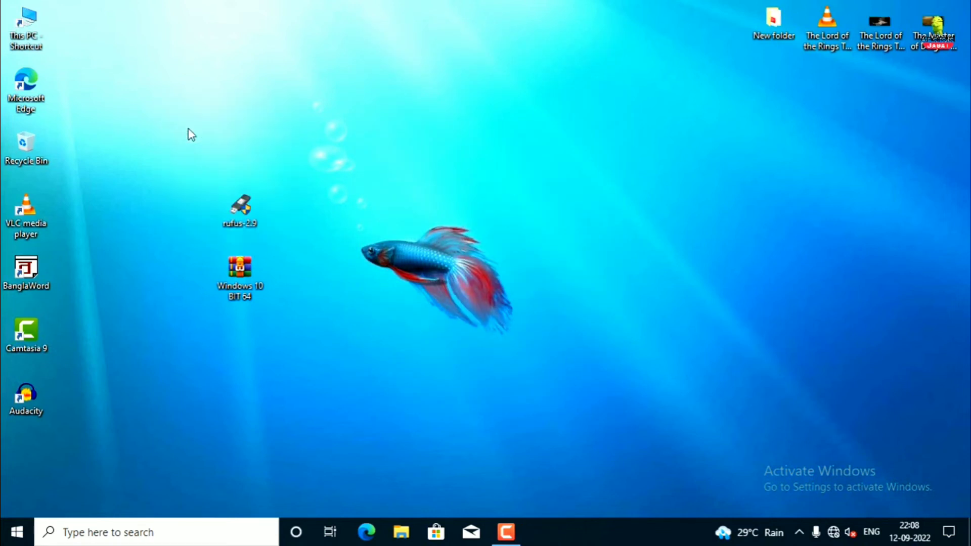
Step: Examine the files on the ESD-ISO (D:) drive from This PC, and close the window
{"action": "double_click", "coordinate": [39, 18]}
{"action": "scroll", "coordinate": [700, 217], "scroll_direction": "down", "scroll_amount": 3}
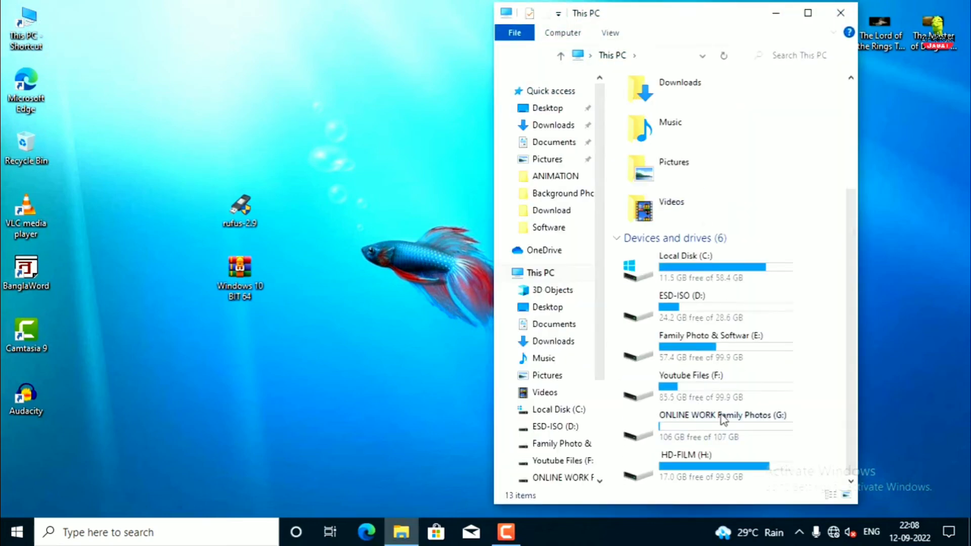
{"action": "left_click", "coordinate": [688, 309]}
{"action": "double_click", "coordinate": [690, 309]}
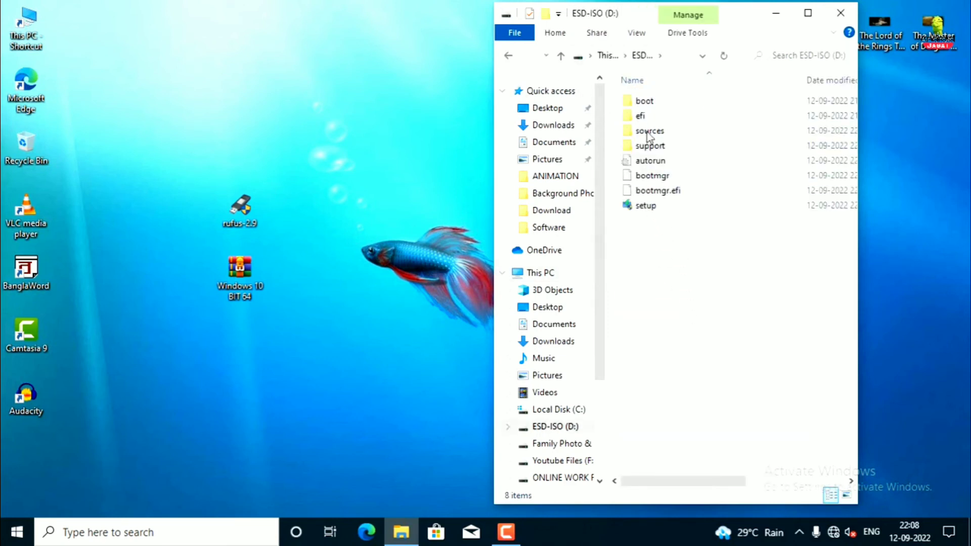
{"action": "left_click", "coordinate": [509, 56]}
{"action": "left_click", "coordinate": [854, 15]}
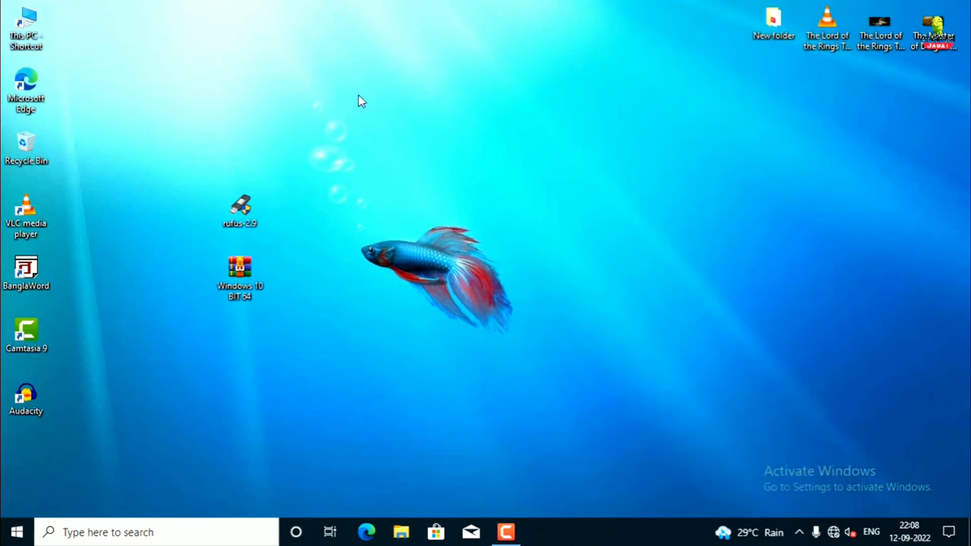
{"action": "right_click", "coordinate": [358, 95]}
{"action": "left_click", "coordinate": [399, 139]}
{"action": "right_click", "coordinate": [396, 113]}
{"action": "left_click", "coordinate": [423, 153]}
{"action": "right_click", "coordinate": [362, 106]}
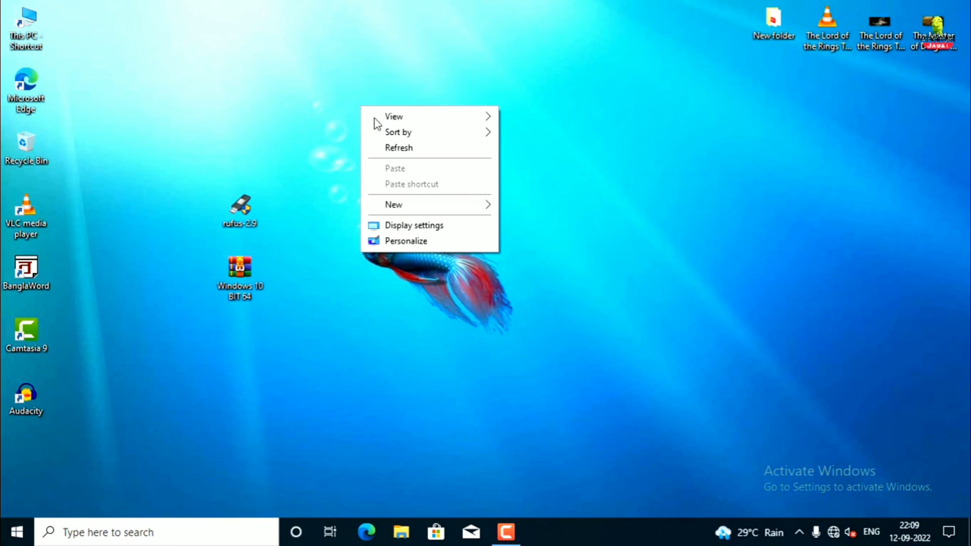
{"action": "left_click", "coordinate": [405, 146]}
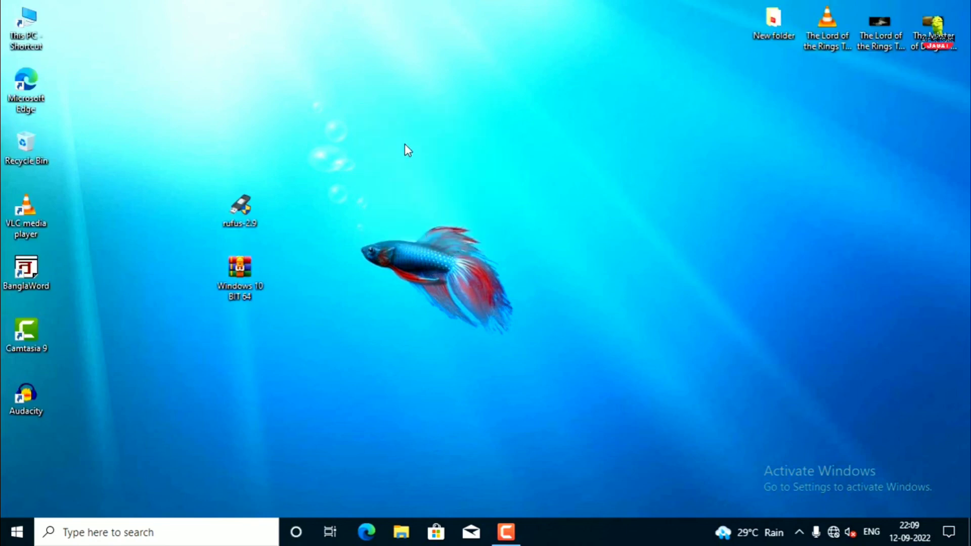